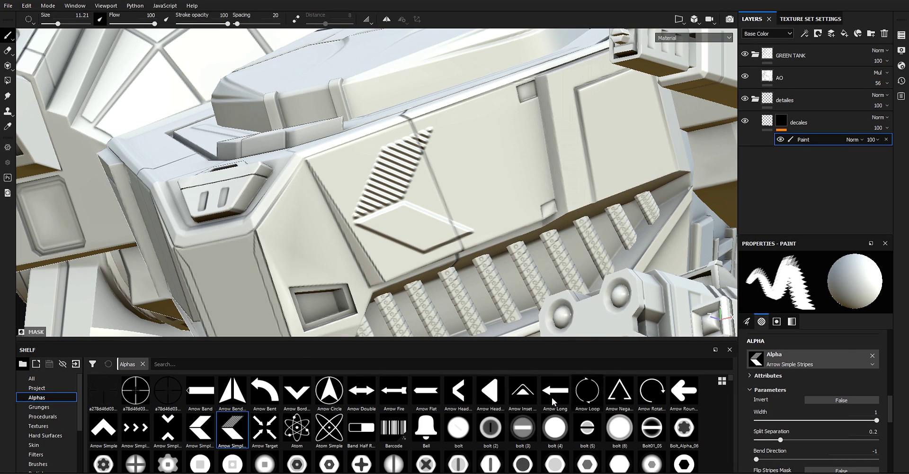
# - Stamp an Arrow Head Smooth alpha beside the striped arrow and an upward-pointing Arrow Rounded alpha, size 8.45, on the adjacent raised panel
pyautogui.keyDown('alt'); pyautogui.moveTo(603, 193); pyautogui.dragTo(553, 218, button='middle'); pyautogui.keyUp('alt')
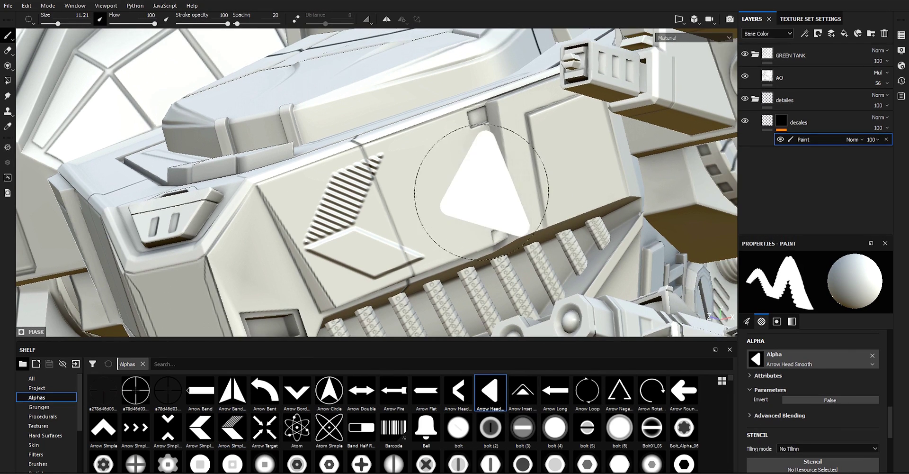
pyautogui.click(438, 180)
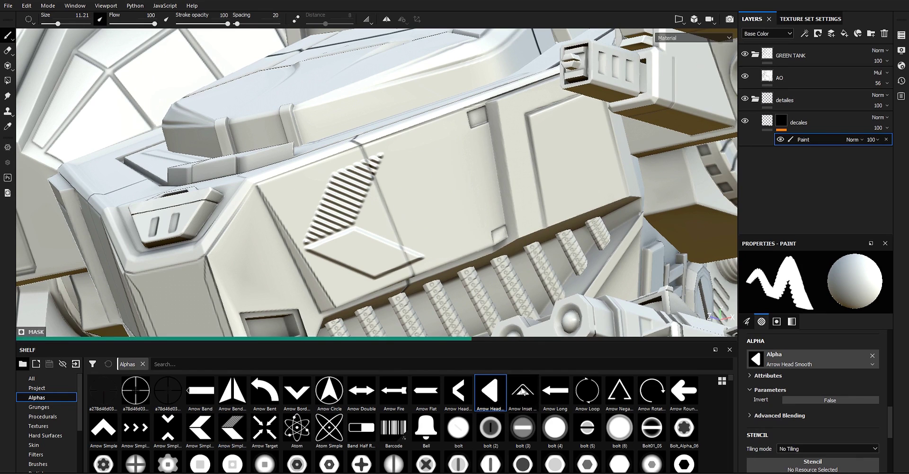
pyautogui.click(523, 391)
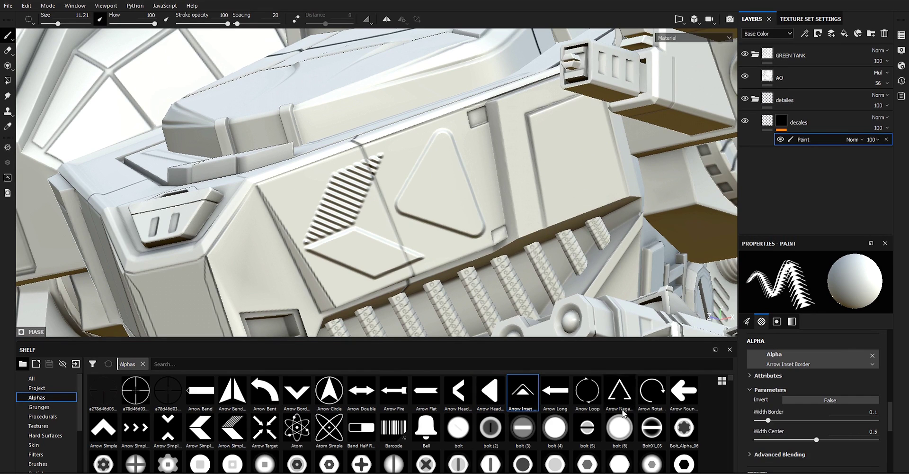
pyautogui.click(684, 391)
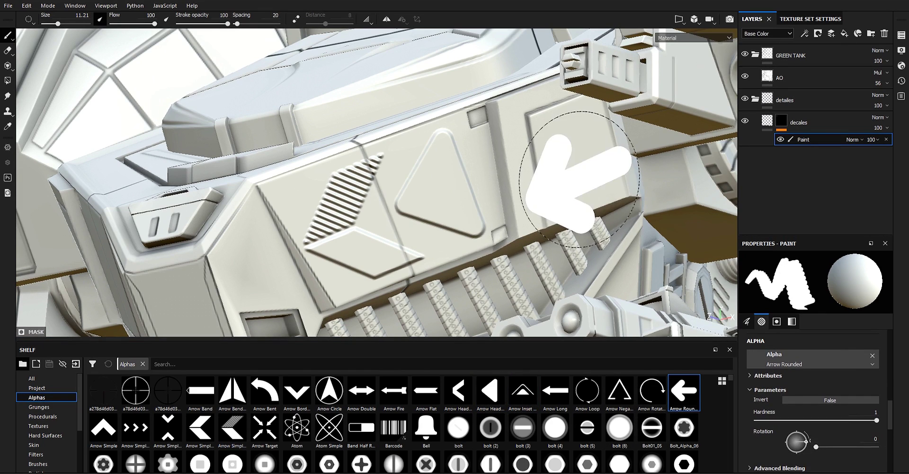
pyautogui.press('[')
pyautogui.press('[')
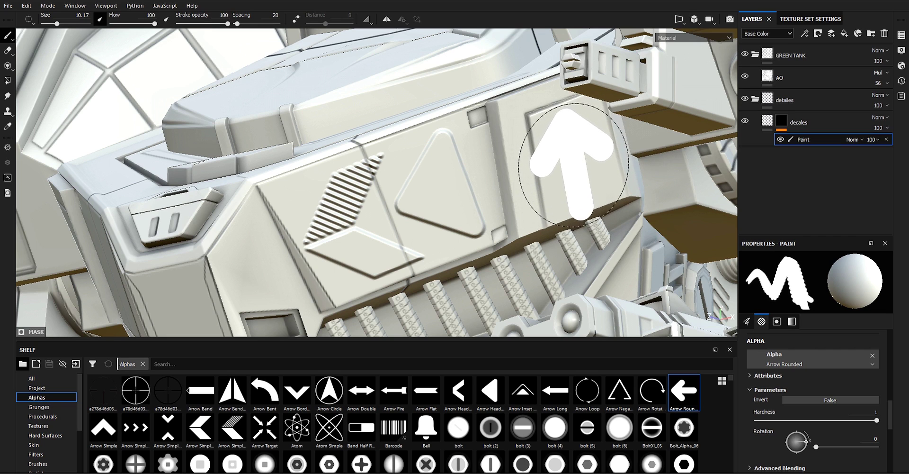
pyautogui.keyDown('ctrl'); pyautogui.moveTo(575, 160); pyautogui.dragTo(571, 159, button='right'); pyautogui.keyUp('ctrl')
pyautogui.click(576, 159)
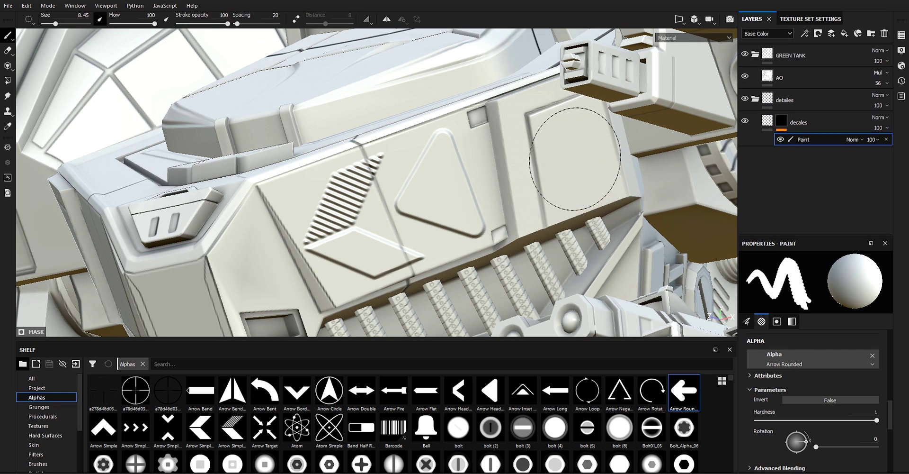
# - Add an anchor point above the Paint effect in the decales layer's mask and name it decales
pyautogui.moveTo(549, 310)
pyautogui.keyDown('alt'); pyautogui.mouseDown()
pyautogui.moveTo(581, 239)
pyautogui.moveTo(663, 213)
pyautogui.mouseUp(); pyautogui.keyUp('alt')
pyautogui.moveTo(389, 262)
pyautogui.keyDown('alt'); pyautogui.mouseDown()
pyautogui.moveTo(625, 203)
pyautogui.moveTo(540, 173)
pyautogui.mouseUp(); pyautogui.keyUp('alt')
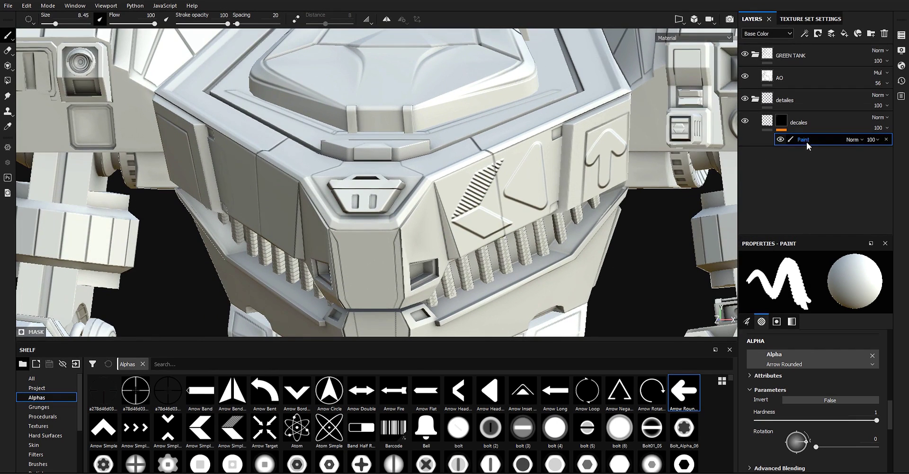
pyautogui.rightClick(806, 139)
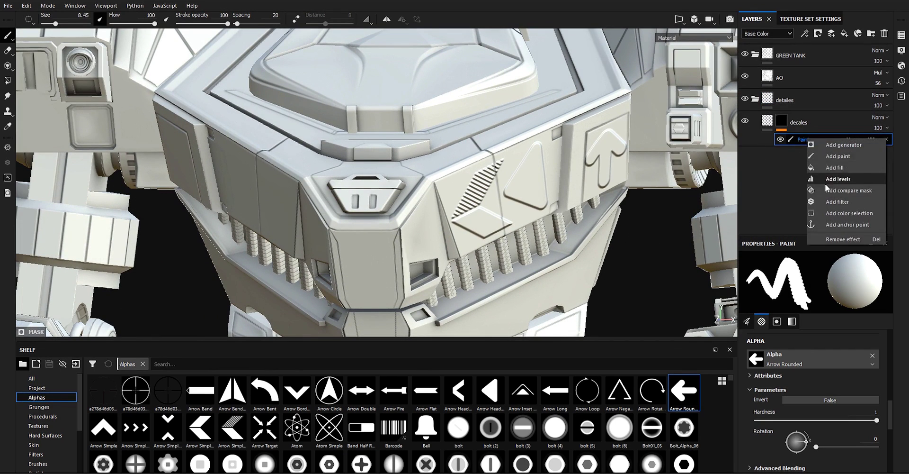
pyautogui.click(841, 226)
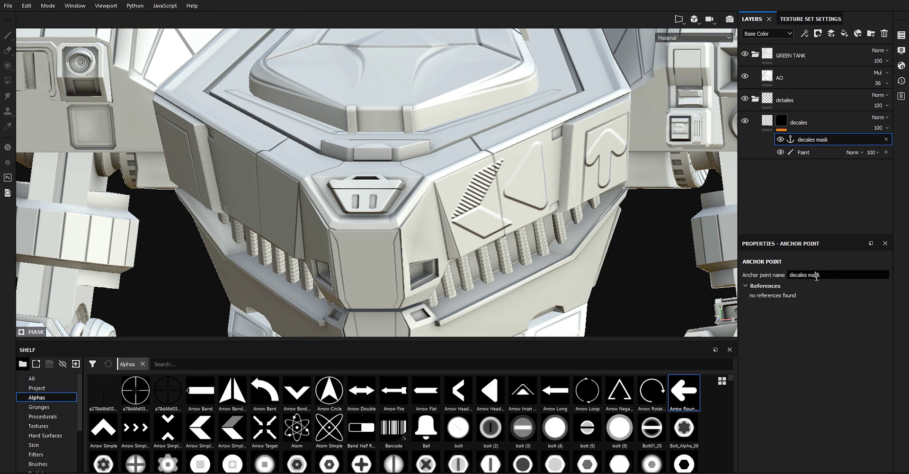
# - Add a new folder above the detailes folder and name it edge wear
pyautogui.click(795, 107)
pyautogui.click(871, 33)
pyautogui.doubleClick(783, 99)
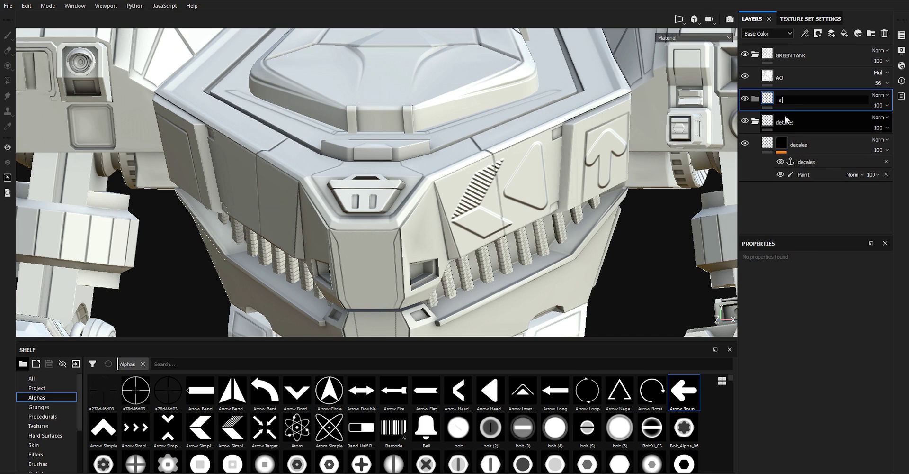
pyautogui.write('edge wear')
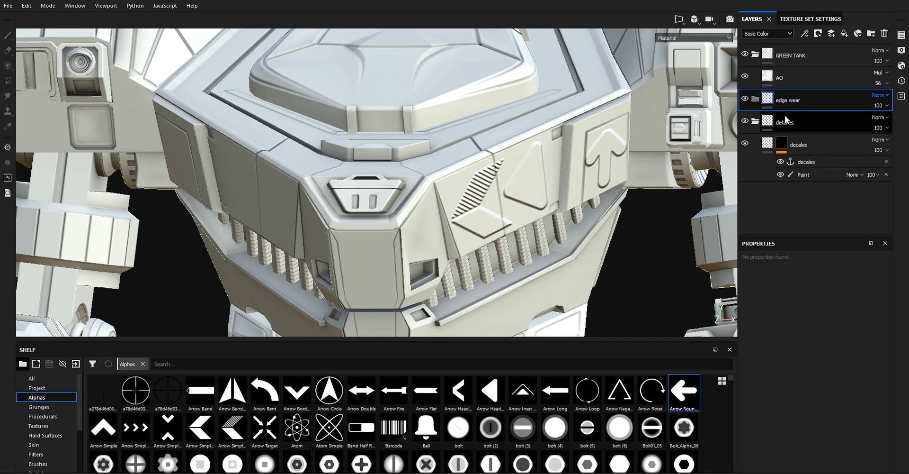
pyautogui.press('Return')
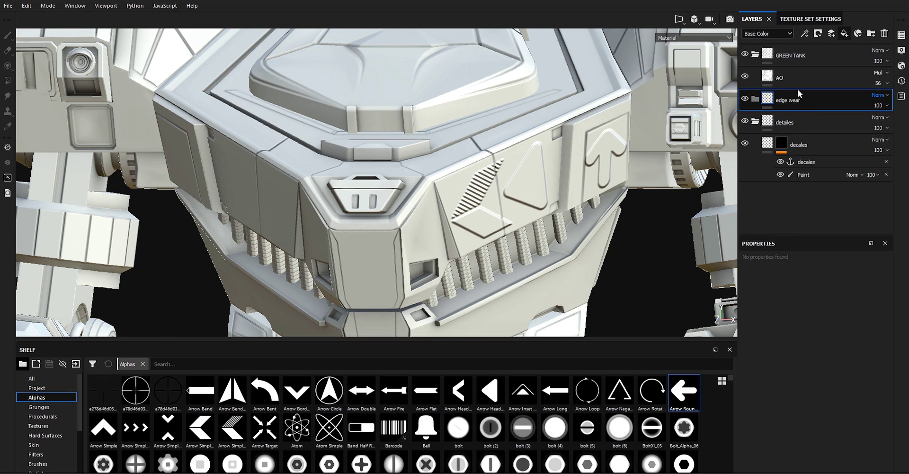
# - Add a fill layer inside the edge wear folder and name it edge wear
pyautogui.moveTo(790, 104); pyautogui.dragTo(789, 131)
pyautogui.doubleClick(787, 119)
pyautogui.write('ed')
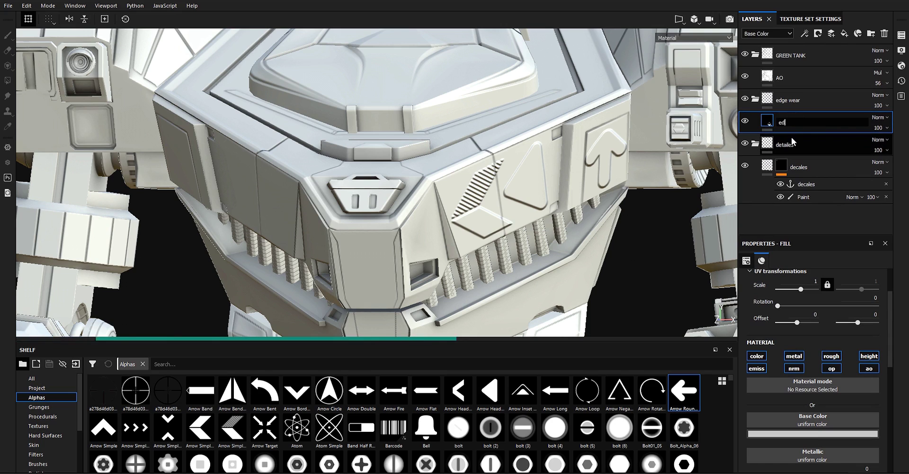
pyautogui.write('ge wear')
pyautogui.press('Return')
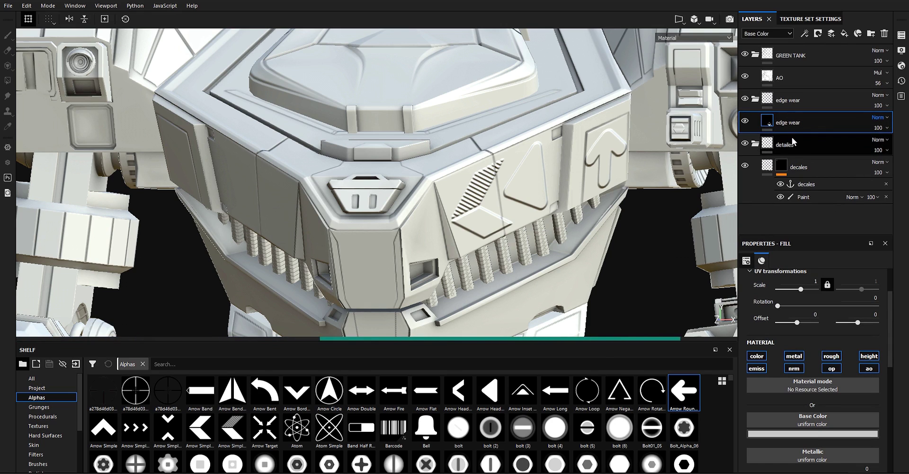
# - Give the edge wear fill layer a dark grey base color, metallic 1 and roughness about 0.12
pyautogui.scroll(-3, 814, 362)
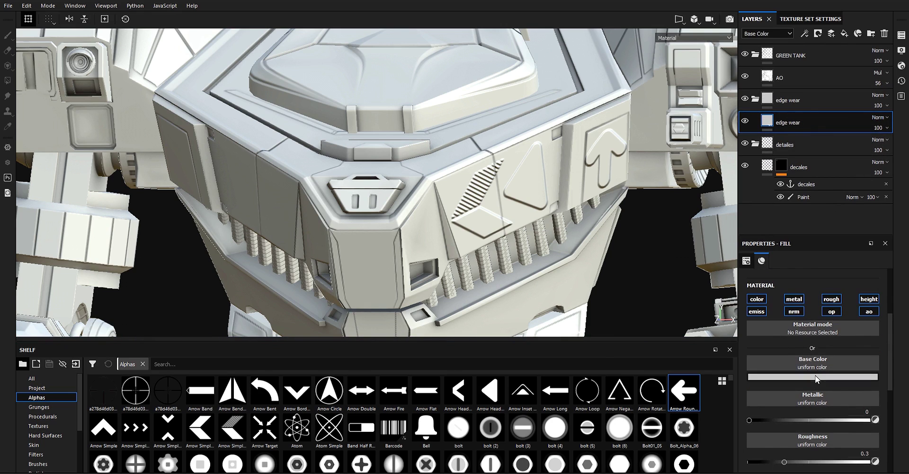
pyautogui.click(813, 376)
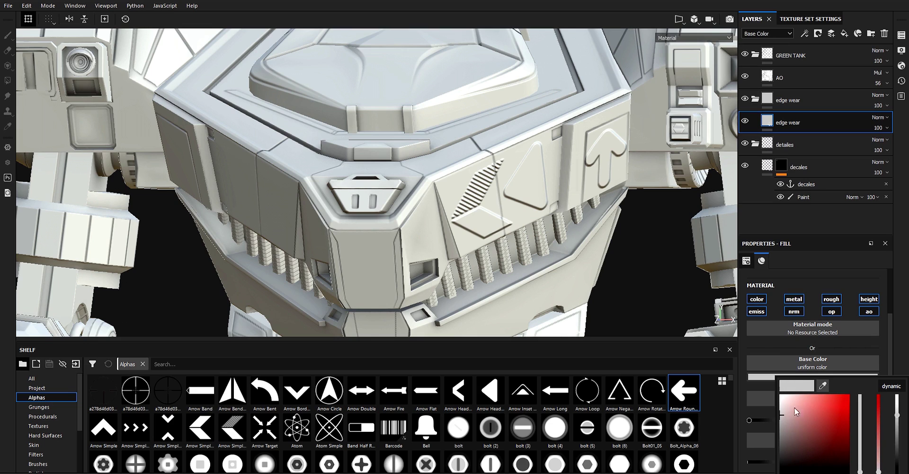
pyautogui.click(766, 387)
pyautogui.scroll(-1, 771, 400)
pyautogui.scroll(-2, 759, 393)
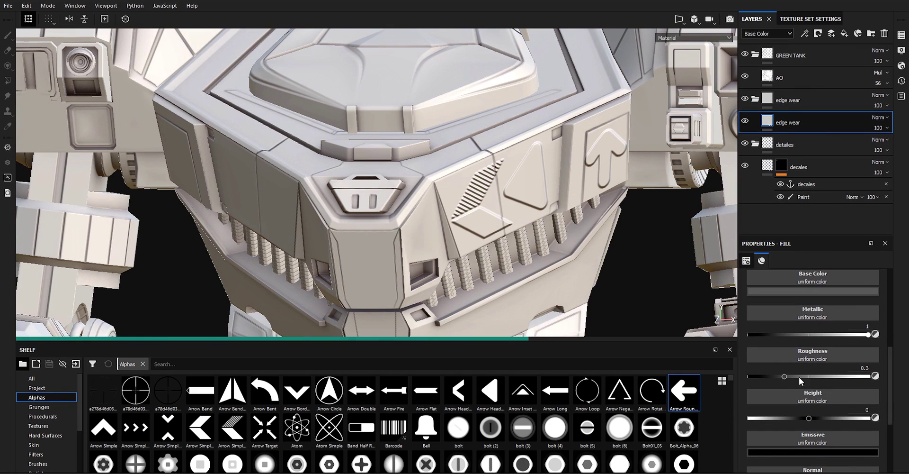
pyautogui.moveTo(757, 377); pyautogui.dragTo(762, 375)
pyautogui.scroll(7, 786, 391)
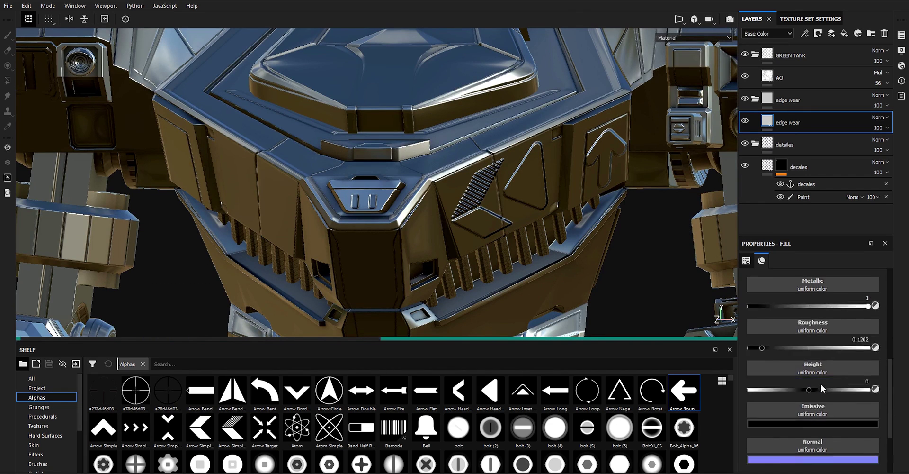
# - Add a black mask to the edge wear layer and apply a Metal Edge Wear generator to it
pyautogui.rightClick(800, 124)
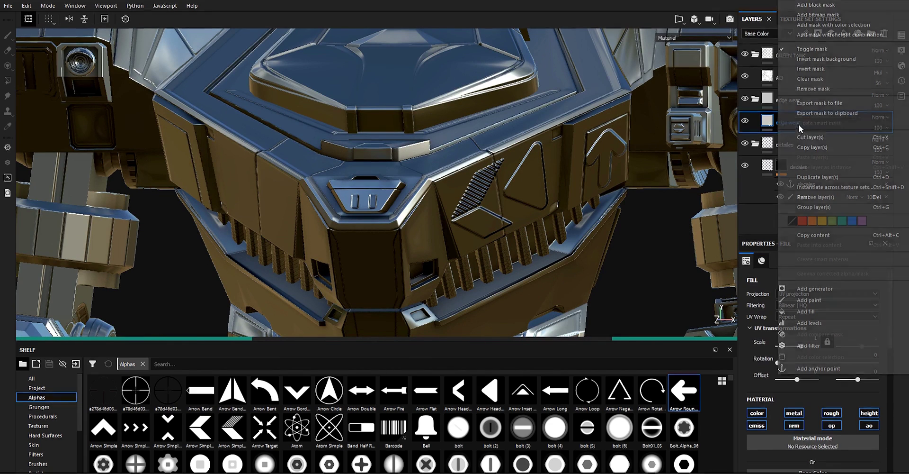
pyautogui.click(828, 14)
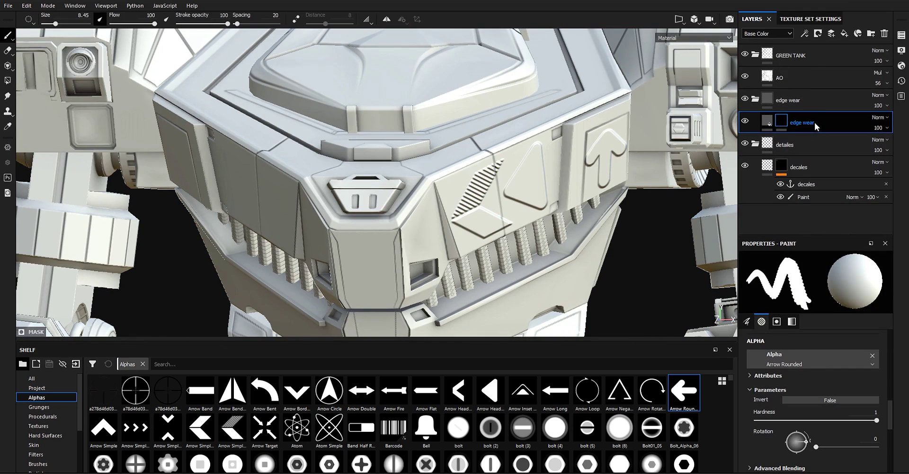
pyautogui.rightClick(815, 121)
pyautogui.click(822, 287)
pyautogui.click(818, 138)
pyautogui.click(816, 276)
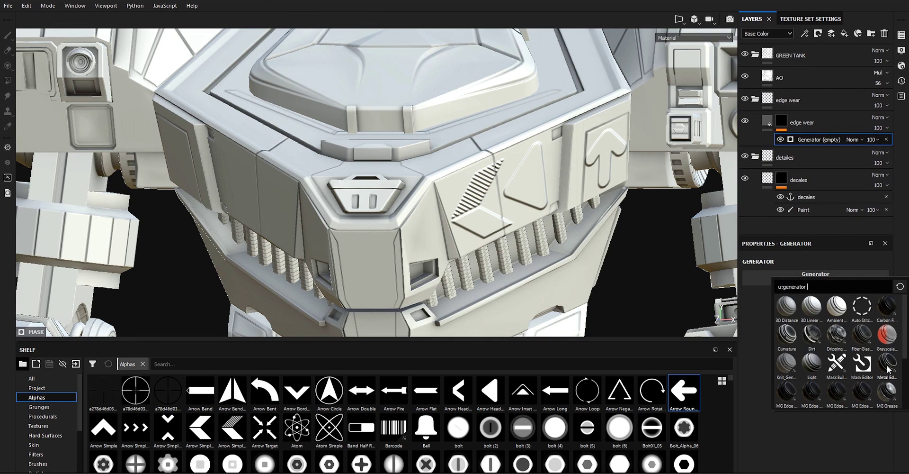
pyautogui.moveTo(887, 366)
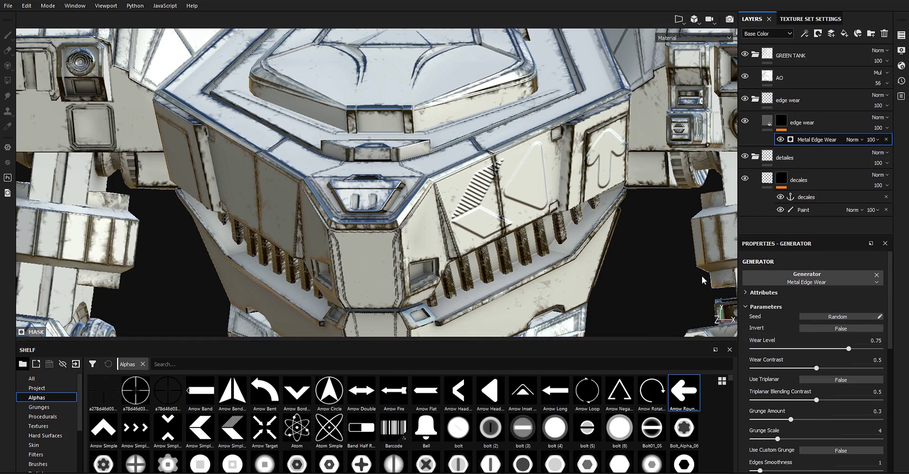
# - Examine the generated metal edge wear on the robot's front panels and around the stamped arrows
pyautogui.keyDown('alt'); pyautogui.moveTo(498, 190); pyautogui.dragTo(505, 215); pyautogui.keyUp('alt')
pyautogui.scroll(-3, 475, 195)
pyautogui.keyDown('alt'); pyautogui.moveTo(475, 195); pyautogui.dragTo(486, 152, button='middle'); pyautogui.keyUp('alt')
pyautogui.keyDown('alt'); pyautogui.moveTo(487, 200); pyautogui.dragTo(443, 204); pyautogui.keyUp('alt')
pyautogui.keyDown('alt'); pyautogui.moveTo(443, 204); pyautogui.dragTo(417, 208, button='middle'); pyautogui.keyUp('alt')
pyautogui.scroll(3, 445, 204)
pyautogui.keyDown('alt'); pyautogui.moveTo(445, 203); pyautogui.dragTo(509, 192); pyautogui.keyUp('alt')
pyautogui.keyDown('alt'); pyautogui.moveTo(509, 191); pyautogui.dragTo(533, 183, button='middle'); pyautogui.keyUp('alt')
pyautogui.keyDown('alt'); pyautogui.moveTo(532, 183); pyautogui.dragTo(462, 219); pyautogui.keyUp('alt')
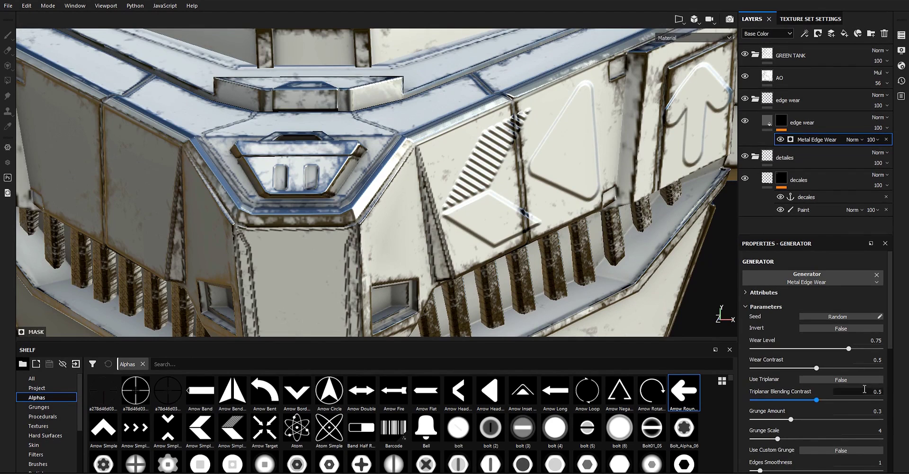
# - Enable Micro Height in the generator's micro details and assign the decales anchor point as its Micro Height input
pyautogui.scroll(-3, 833, 370)
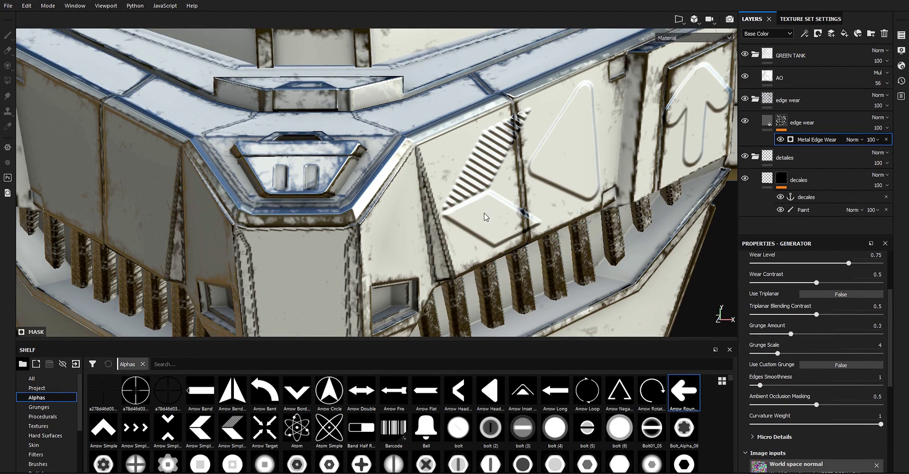
pyautogui.keyDown('alt'); pyautogui.moveTo(484, 212); pyautogui.dragTo(497, 179); pyautogui.keyUp('alt')
pyautogui.scroll(-4, 828, 357)
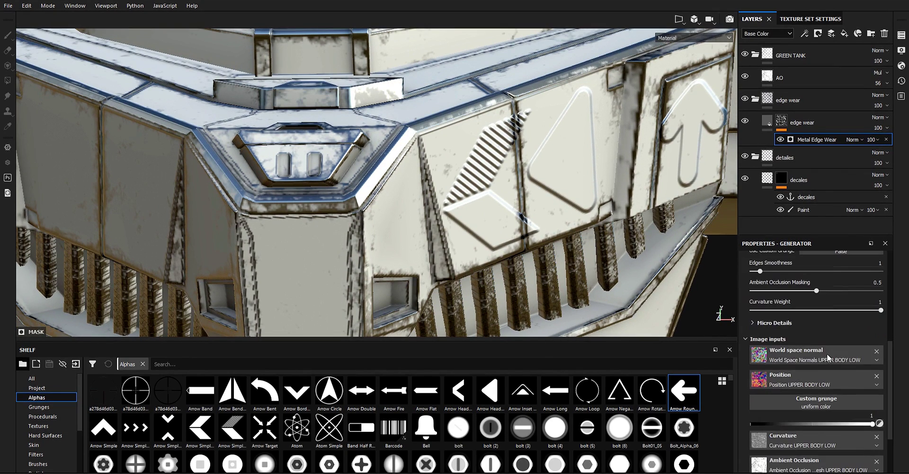
pyautogui.click(771, 322)
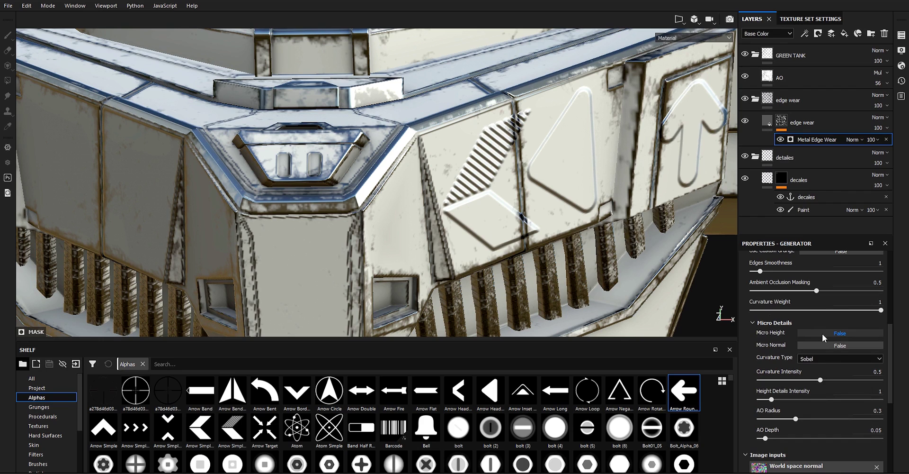
pyautogui.scroll(-5, 829, 353)
pyautogui.scroll(-2, 827, 373)
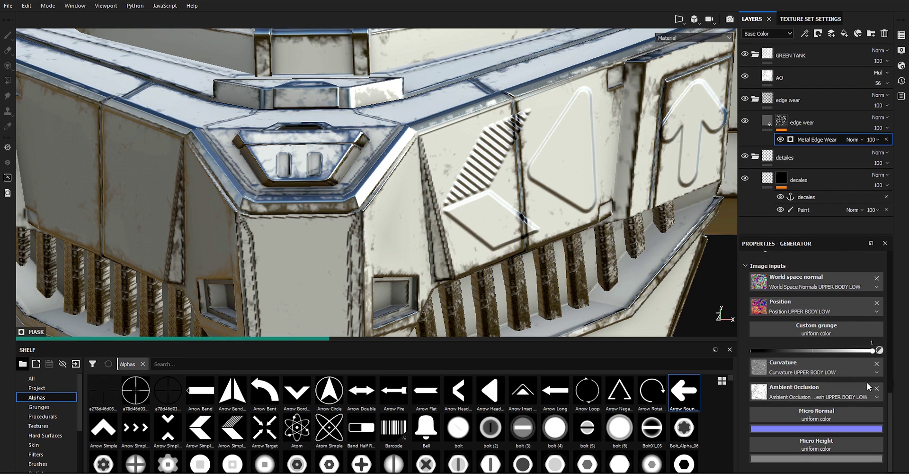
pyautogui.click(819, 444)
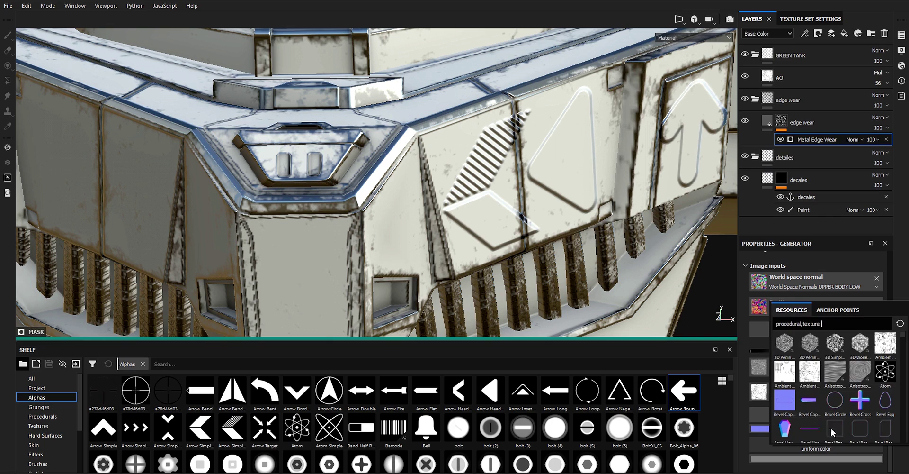
pyautogui.click(837, 310)
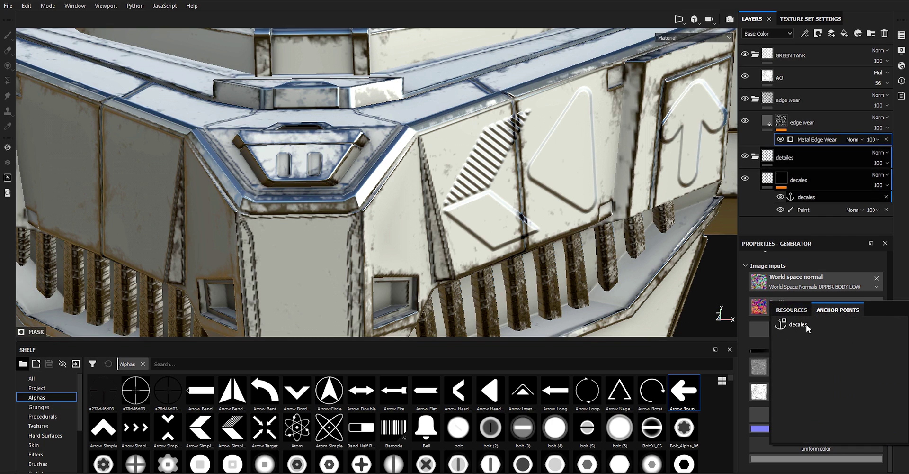
pyautogui.click(797, 324)
# - Inspect from several angles and distances how the edge wear follows the stamped arrow decals on the front panels
pyautogui.keyDown('alt'); pyautogui.moveTo(601, 252); pyautogui.dragTo(581, 244); pyautogui.keyUp('alt')
pyautogui.keyDown('alt'); pyautogui.moveTo(516, 232); pyautogui.dragTo(575, 154); pyautogui.keyUp('alt')
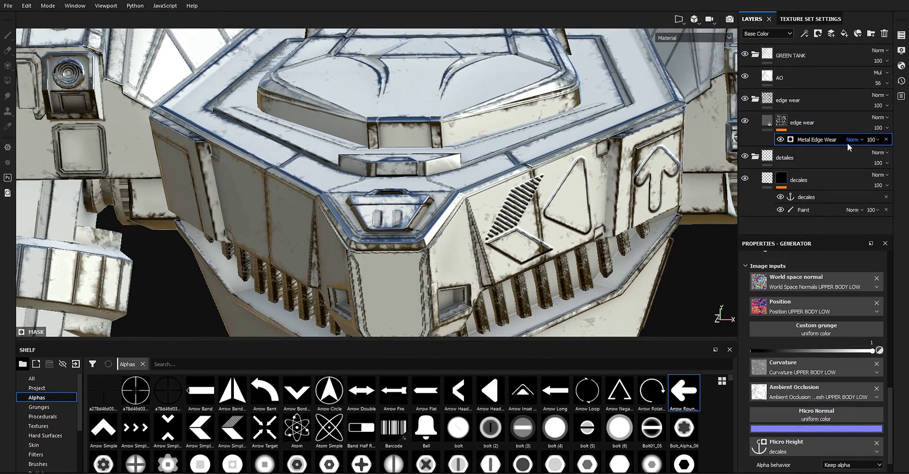
pyautogui.keyDown('alt'); pyautogui.moveTo(477, 224); pyautogui.dragTo(454, 208, button='right'); pyautogui.keyUp('alt')
pyautogui.keyDown('alt'); pyautogui.moveTo(492, 198); pyautogui.dragTo(502, 175); pyautogui.keyUp('alt')
pyautogui.keyDown('alt'); pyautogui.moveTo(502, 175); pyautogui.dragTo(481, 147, button='right'); pyautogui.keyUp('alt')
pyautogui.keyDown('alt'); pyautogui.moveTo(481, 147); pyautogui.dragTo(491, 126); pyautogui.keyUp('alt')
pyautogui.keyDown('alt'); pyautogui.moveTo(491, 126); pyautogui.dragTo(443, 222, button='right'); pyautogui.keyUp('alt')
pyautogui.keyDown('alt'); pyautogui.moveTo(443, 223); pyautogui.dragTo(451, 240); pyautogui.keyUp('alt')
pyautogui.keyDown('alt'); pyautogui.moveTo(450, 239); pyautogui.dragTo(433, 192, button='middle'); pyautogui.keyUp('alt')
pyautogui.keyDown('alt'); pyautogui.moveTo(433, 191); pyautogui.dragTo(614, 185, button='right'); pyautogui.keyUp('alt')
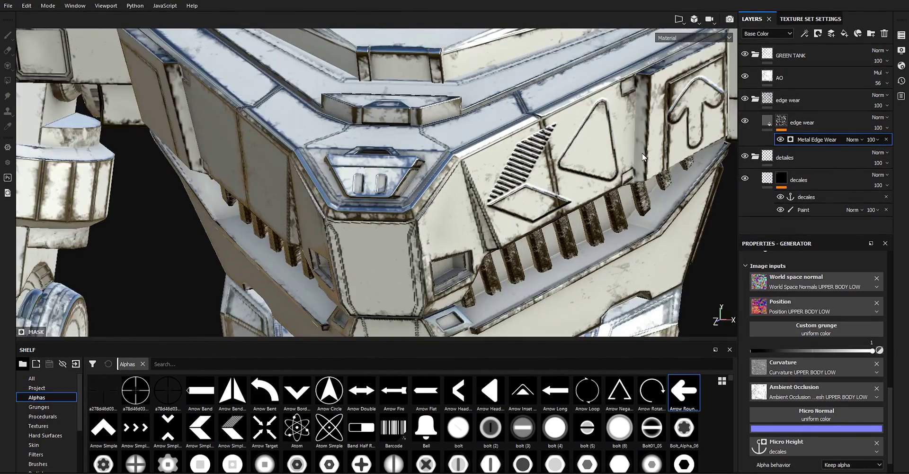
pyautogui.keyDown('alt'); pyautogui.moveTo(532, 193); pyautogui.dragTo(544, 187); pyautogui.keyUp('alt')
pyautogui.keyDown('alt'); pyautogui.moveTo(544, 187); pyautogui.dragTo(538, 198, button='right'); pyautogui.keyUp('alt')
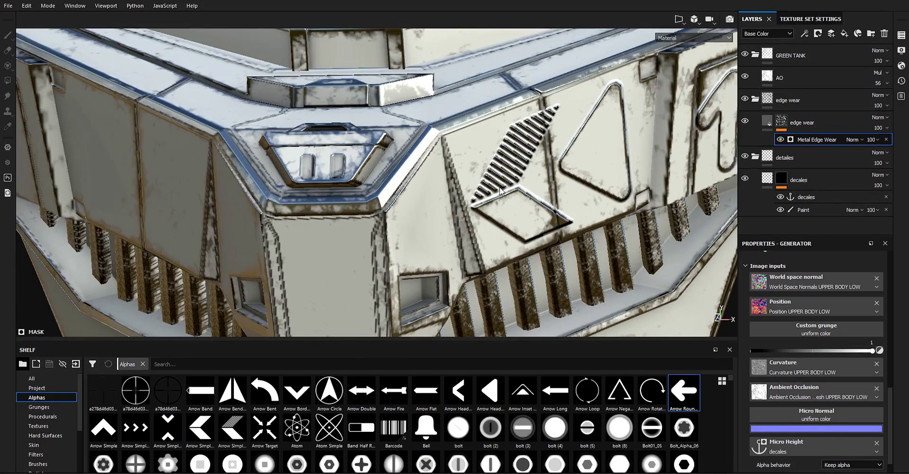
pyautogui.keyDown('alt'); pyautogui.moveTo(516, 185); pyautogui.dragTo(544, 208); pyautogui.keyUp('alt')
pyautogui.keyDown('alt'); pyautogui.moveTo(544, 209); pyautogui.dragTo(489, 107, button='right'); pyautogui.keyUp('alt')
pyautogui.keyDown('alt'); pyautogui.moveTo(508, 177); pyautogui.dragTo(473, 199); pyautogui.keyUp('alt')
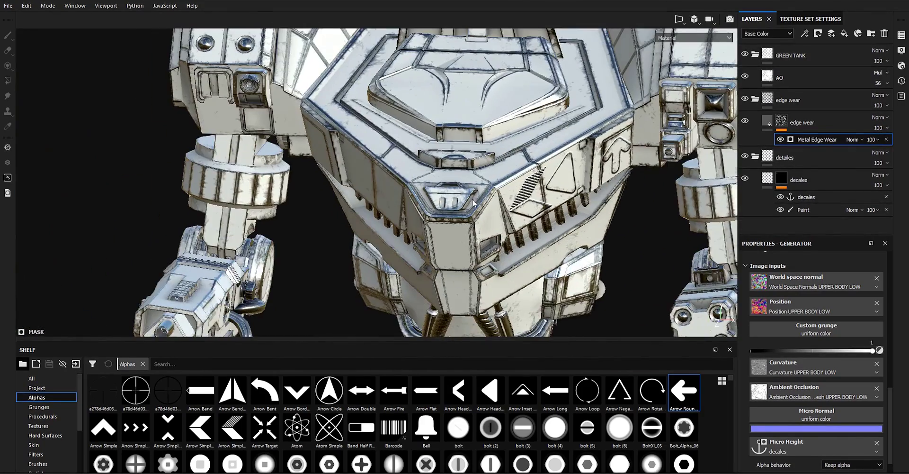
pyautogui.keyDown('alt'); pyautogui.moveTo(492, 184); pyautogui.dragTo(474, 201, button='middle'); pyautogui.keyUp('alt')
pyautogui.keyDown('alt'); pyautogui.moveTo(462, 198); pyautogui.dragTo(524, 190); pyautogui.keyUp('alt')
pyautogui.keyDown('alt'); pyautogui.moveTo(525, 191); pyautogui.dragTo(495, 195, button='middle'); pyautogui.keyUp('alt')
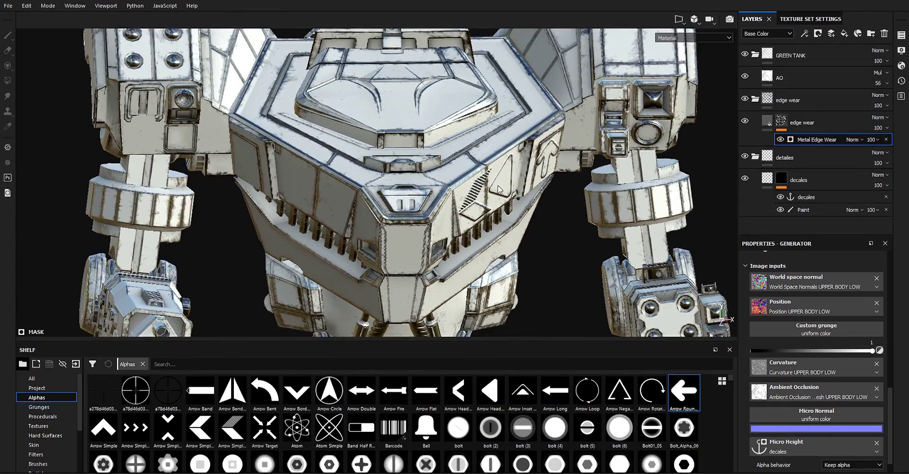
pyautogui.keyDown('alt'); pyautogui.moveTo(495, 194); pyautogui.dragTo(471, 217, button='right'); pyautogui.keyUp('alt')
pyautogui.keyDown('alt'); pyautogui.moveTo(471, 217); pyautogui.dragTo(441, 213); pyautogui.keyUp('alt')
pyautogui.keyDown('alt'); pyautogui.moveTo(441, 213); pyautogui.dragTo(477, 219, button='middle'); pyautogui.keyUp('alt')
pyautogui.keyDown('alt'); pyautogui.moveTo(477, 219); pyautogui.dragTo(490, 226, button='right'); pyautogui.keyUp('alt')
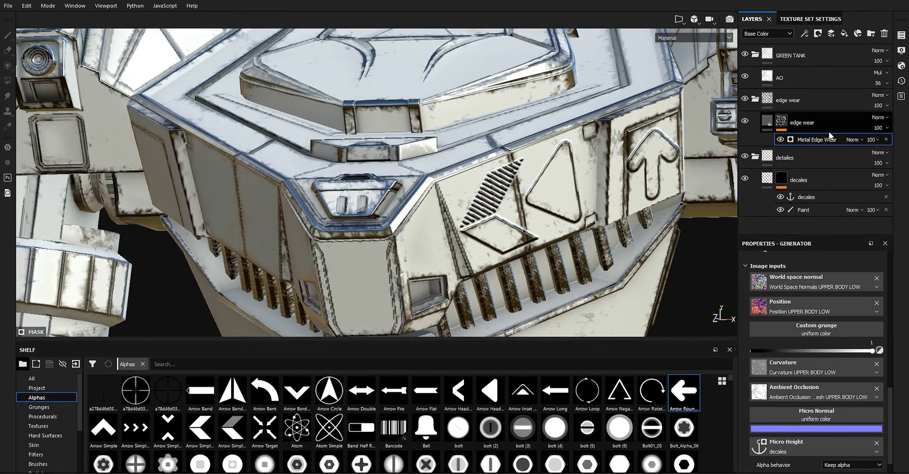
# - Add a fill above the Metal Edge Wear generator, using the decales anchor point as its grayscale source and Multiply as its blending mode
pyautogui.rightClick(826, 140)
pyautogui.click(857, 169)
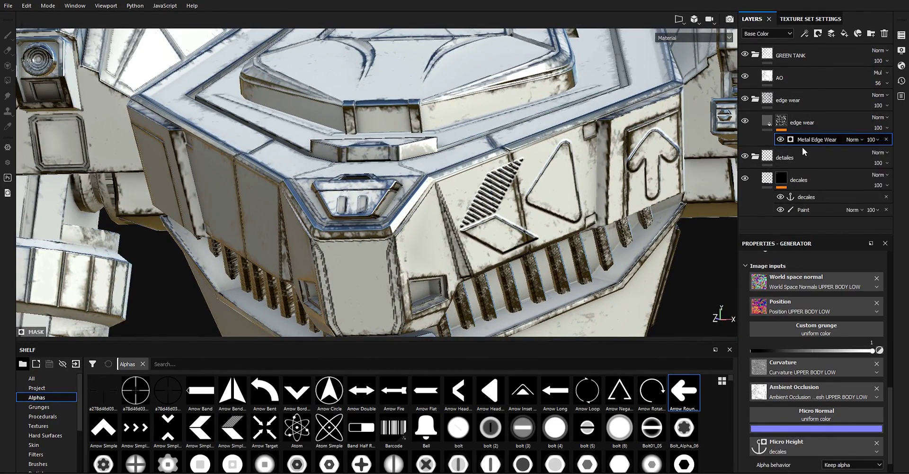
pyautogui.scroll(-2, 799, 416)
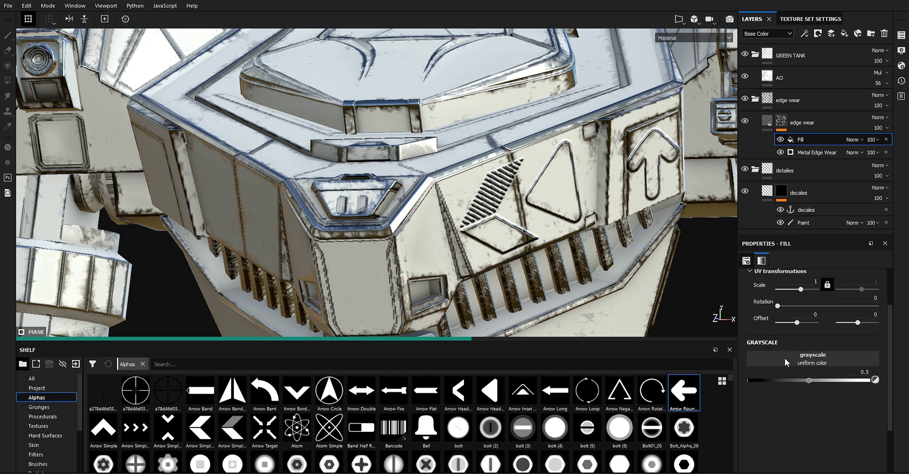
pyautogui.click(799, 360)
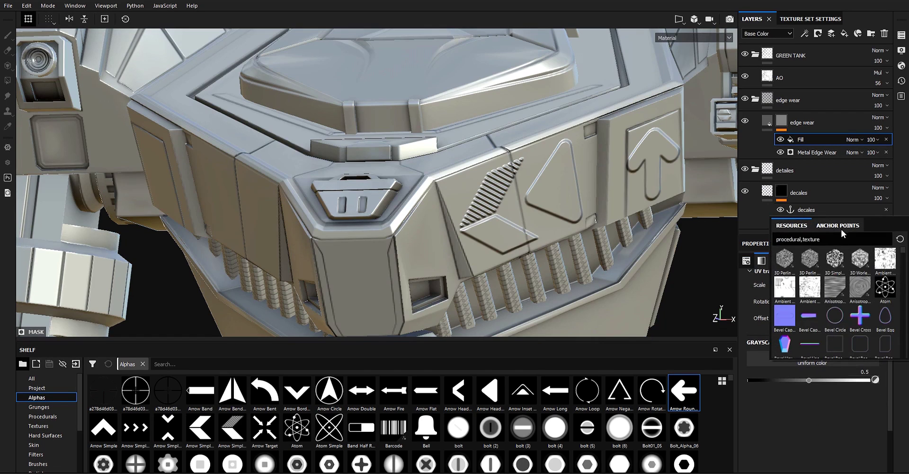
pyautogui.click(838, 225)
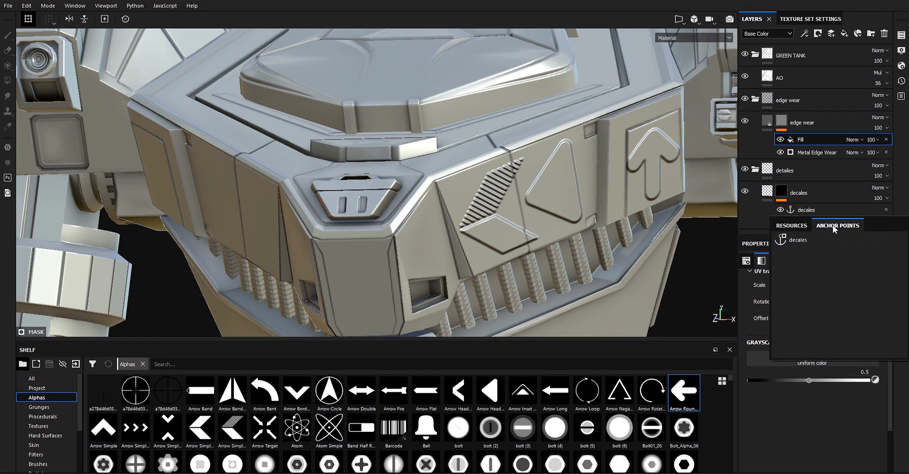
pyautogui.click(798, 241)
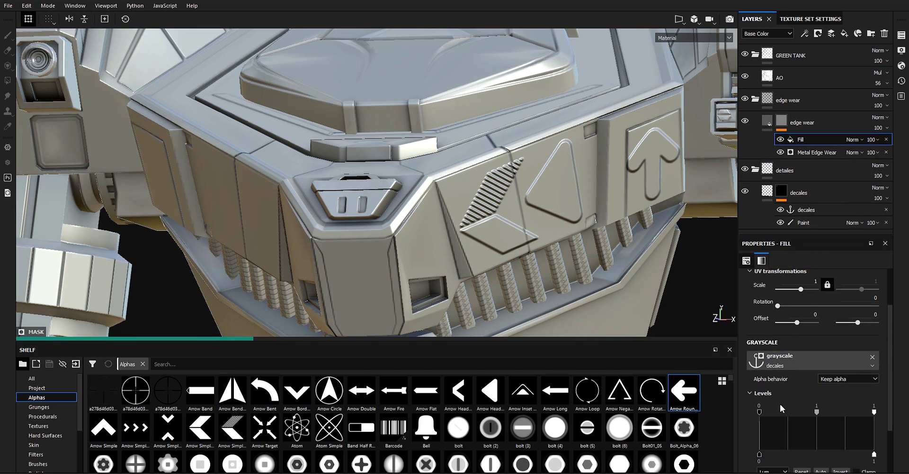
pyautogui.scroll(-2, 797, 394)
pyautogui.scroll(2, 825, 371)
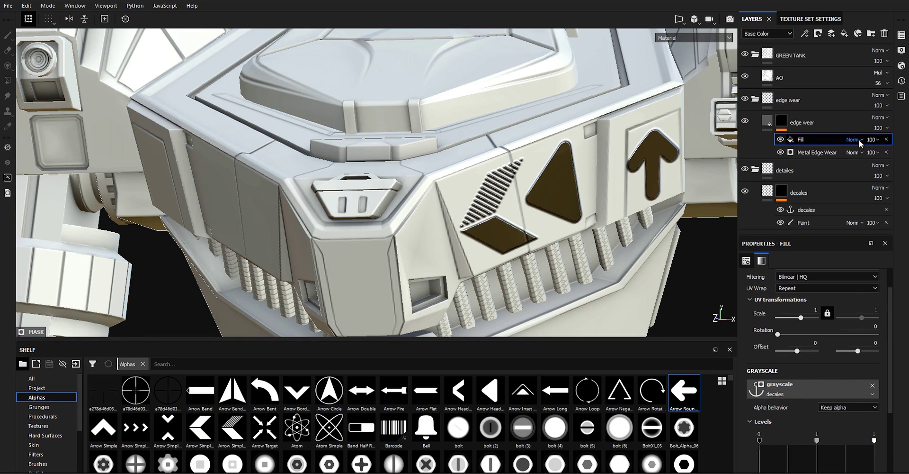
pyautogui.click(855, 140)
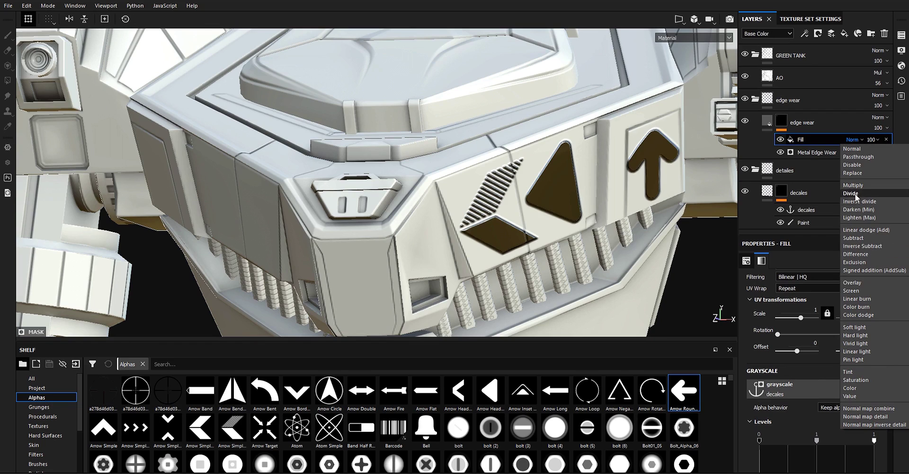
pyautogui.click(857, 185)
# - Inspect the masked edge wear on the arrow decals from several angles and review the Metal Edge Wear generator's parameters
pyautogui.scroll(-2, 550, 211)
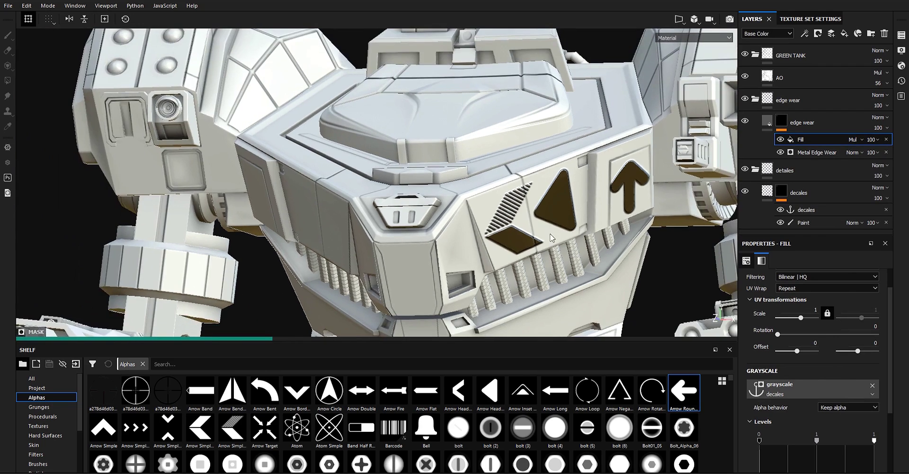
pyautogui.keyDown('alt'); pyautogui.moveTo(550, 232); pyautogui.dragTo(543, 205, button='middle'); pyautogui.keyUp('alt')
pyautogui.keyDown('alt'); pyautogui.moveTo(542, 205); pyautogui.dragTo(569, 258); pyautogui.keyUp('alt')
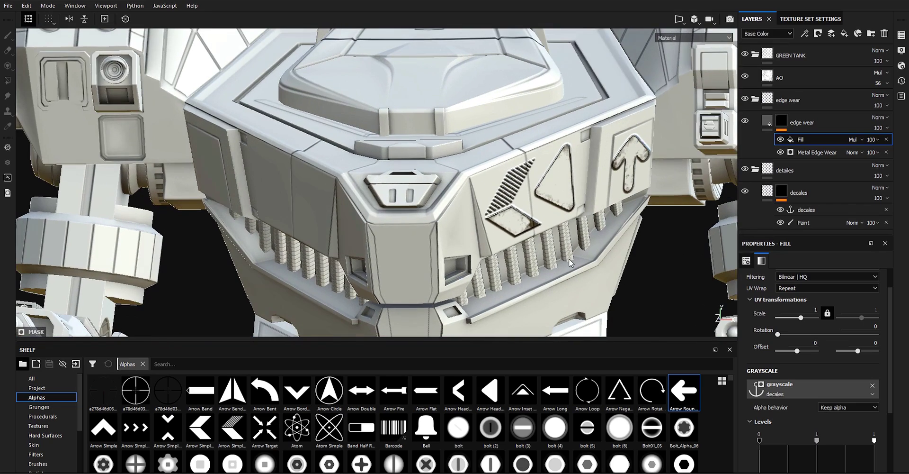
pyautogui.scroll(-3, 559, 263)
pyautogui.scroll(1, 488, 191)
pyautogui.keyDown('alt'); pyautogui.moveTo(487, 189); pyautogui.dragTo(473, 172, button='middle'); pyautogui.keyUp('alt')
pyautogui.scroll(2, 476, 170)
pyautogui.moveTo(502, 199)
pyautogui.keyDown('alt'); pyautogui.mouseDown()
pyautogui.moveTo(587, 218)
pyautogui.moveTo(504, 207)
pyautogui.moveTo(512, 198)
pyautogui.mouseUp(); pyautogui.keyUp('alt')
pyautogui.click(799, 152)
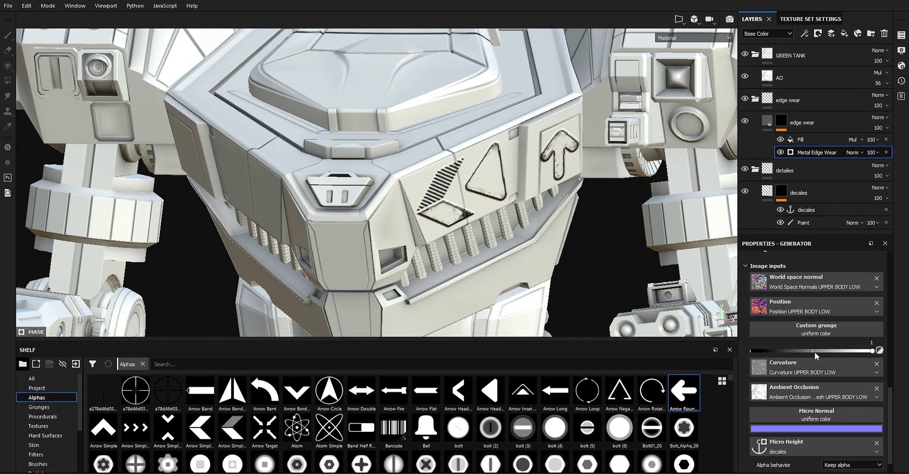
pyautogui.scroll(-5, 816, 355)
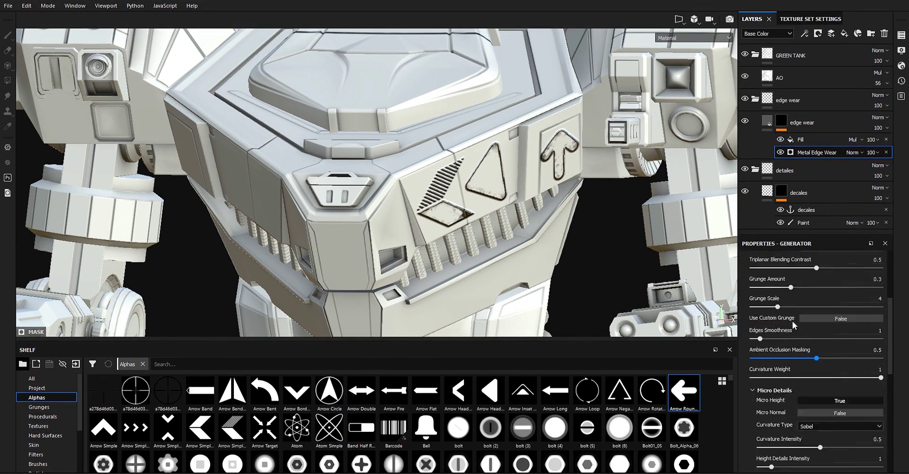
pyautogui.scroll(3, 791, 318)
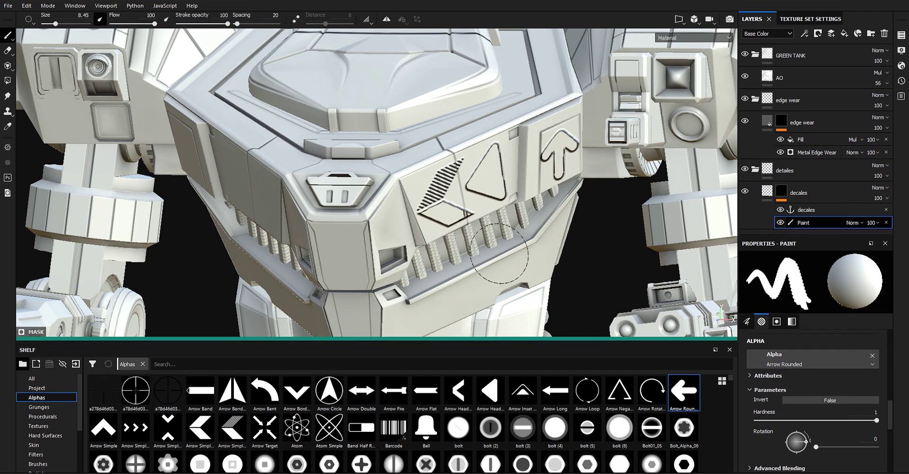
# - Stamp the Arrow Head Smooth alpha in the decales mask's paint effect, on the blank front panel across from the existing arrows
pyautogui.moveTo(488, 242)
pyautogui.keyDown('alt'); pyautogui.mouseDown()
pyautogui.moveTo(481, 240)
pyautogui.moveTo(596, 258)
pyautogui.mouseUp(); pyautogui.keyUp('alt')
pyautogui.click(490, 391)
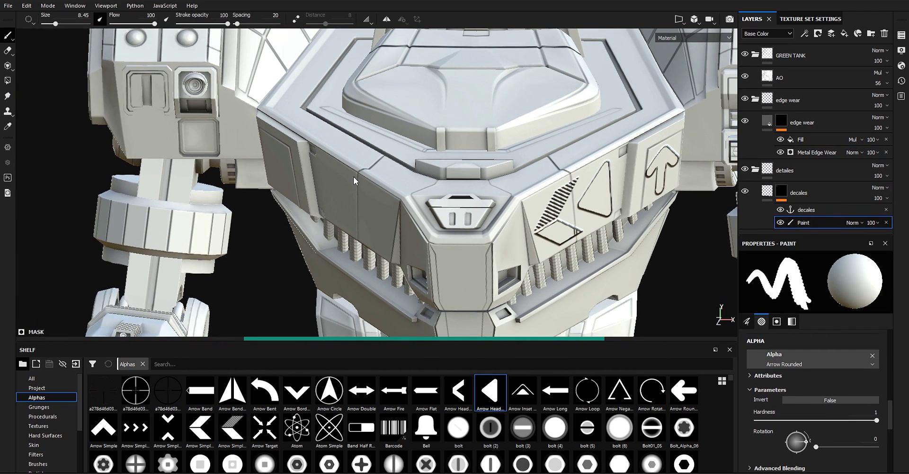
pyautogui.click(378, 218)
pyautogui.keyDown('alt'); pyautogui.moveTo(429, 214); pyautogui.dragTo(478, 217); pyautogui.keyUp('alt')
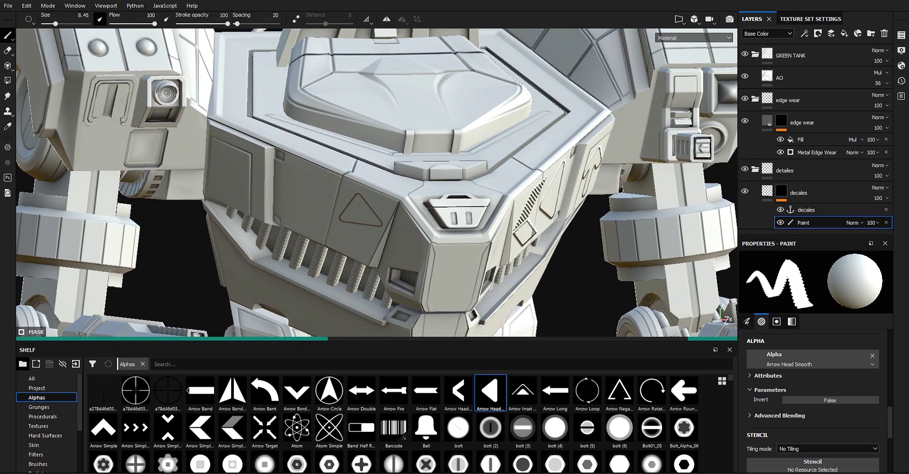
# - Set the decales fill layer's height to -0.3566 so the stamped arrows are engraved into the panels
pyautogui.click(768, 192)
pyautogui.scroll(-5, 805, 341)
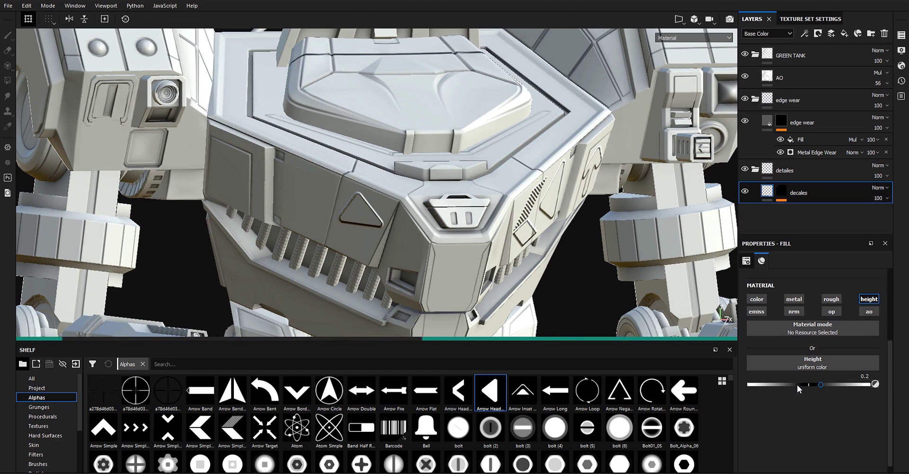
pyautogui.moveTo(818, 377)
pyautogui.mouseDown()
pyautogui.moveTo(832, 383)
pyautogui.moveTo(815, 382)
pyautogui.mouseUp()
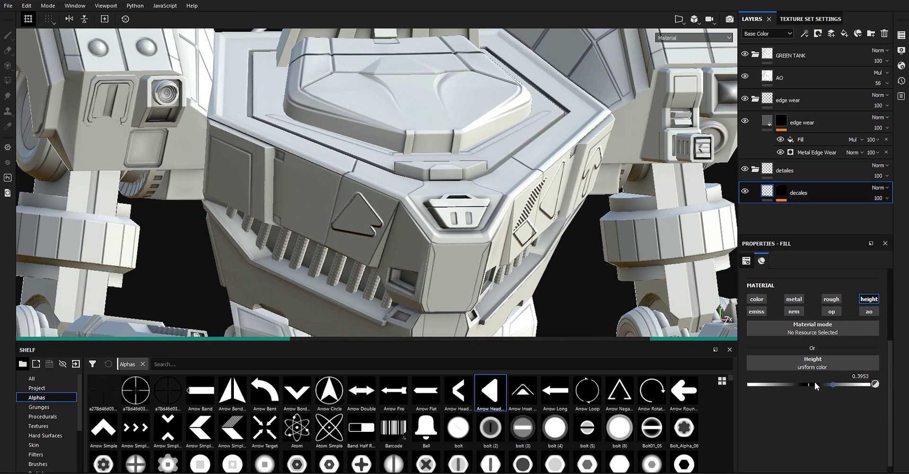
pyautogui.keyDown('alt'); pyautogui.moveTo(552, 239); pyautogui.dragTo(488, 242); pyautogui.keyUp('alt')
pyautogui.click(786, 382)
pyautogui.scroll(2, 483, 228)
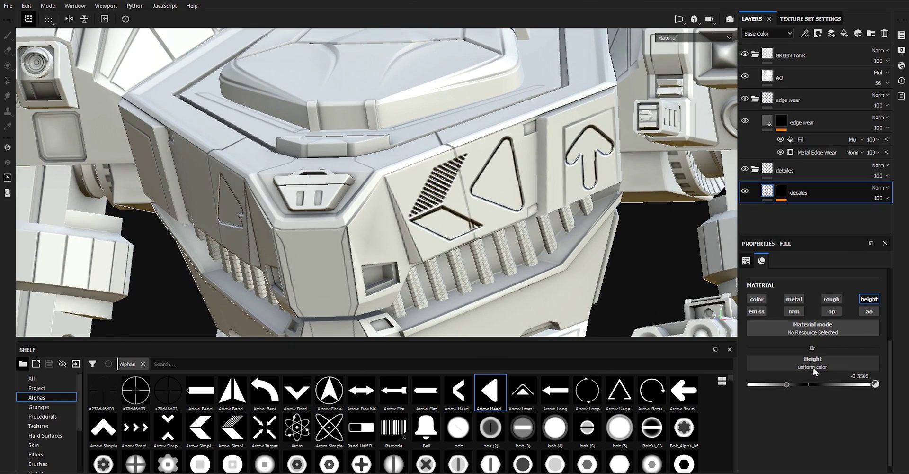